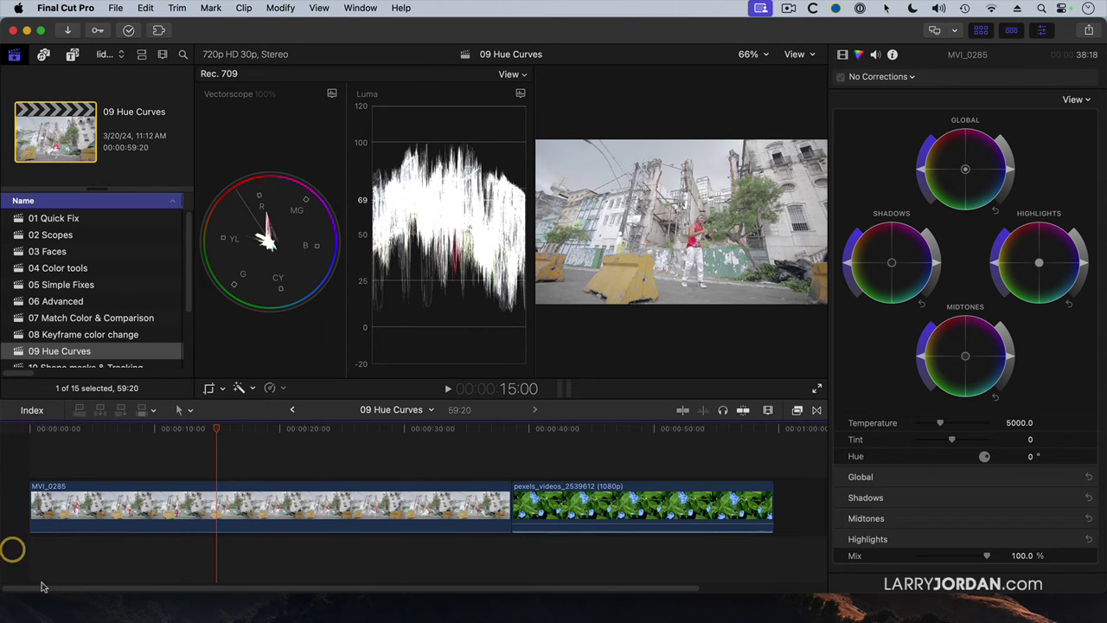
Park the playhead at 6:05 on a yellow-barrier frame and select the MVI_0285 dance clip.
click(58, 432)
key(space)
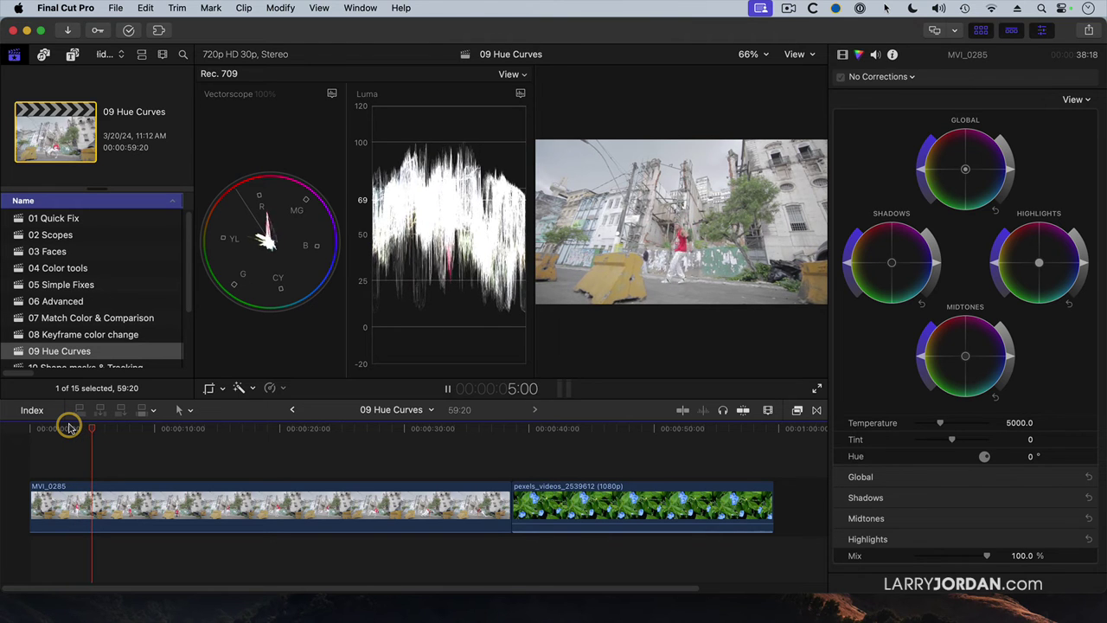
key(space)
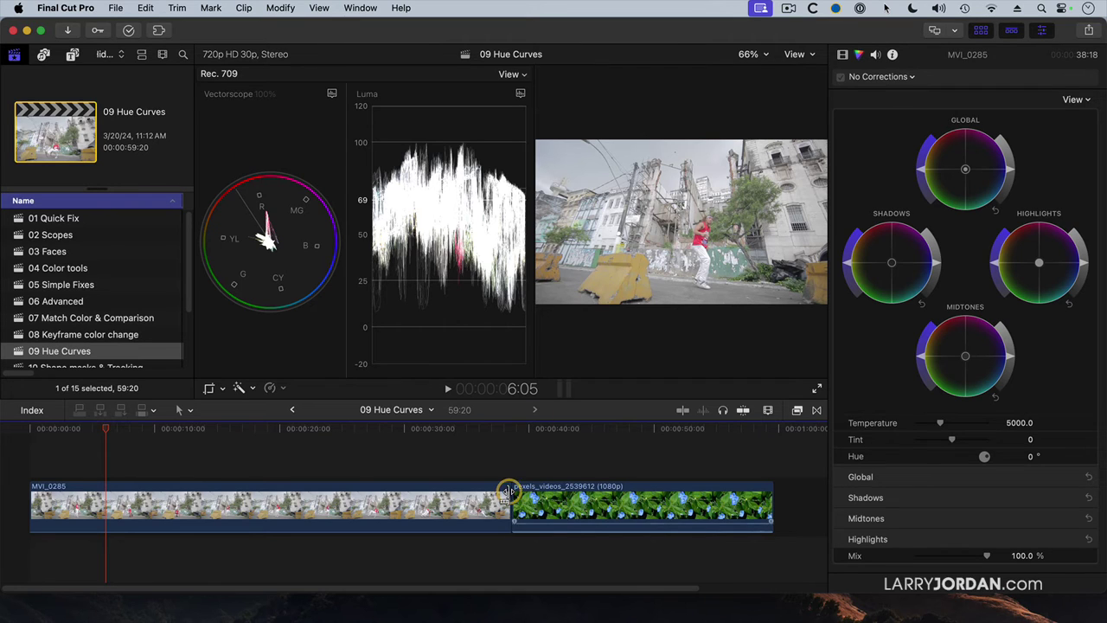
click(371, 495)
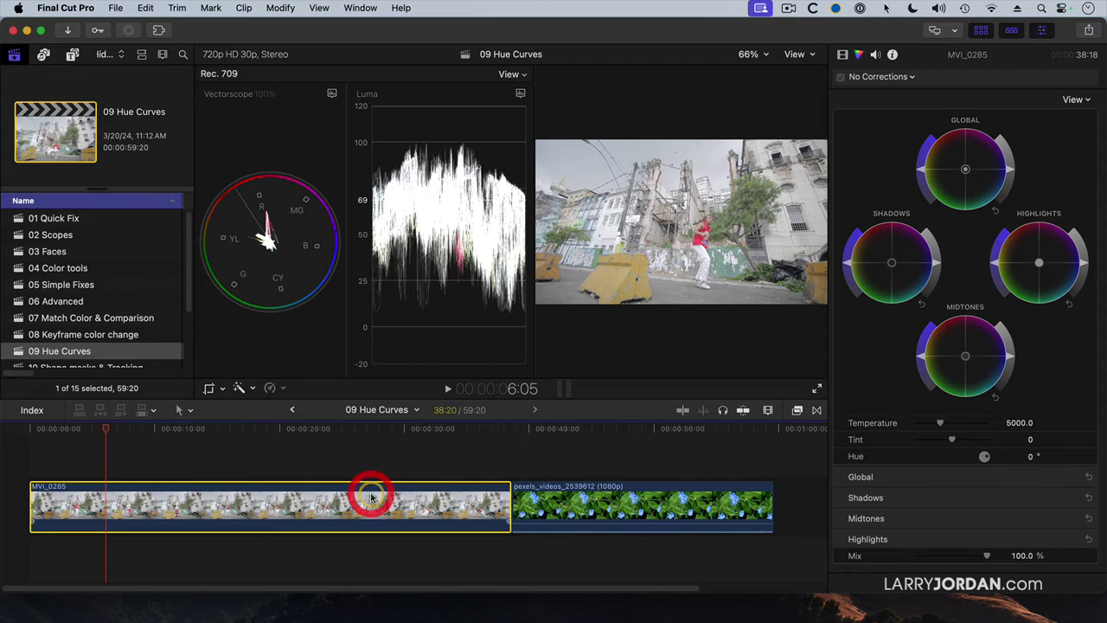
Add a Hue/Saturation Curves correction to MVI_0285 and scroll through its curve panels.
click(868, 76)
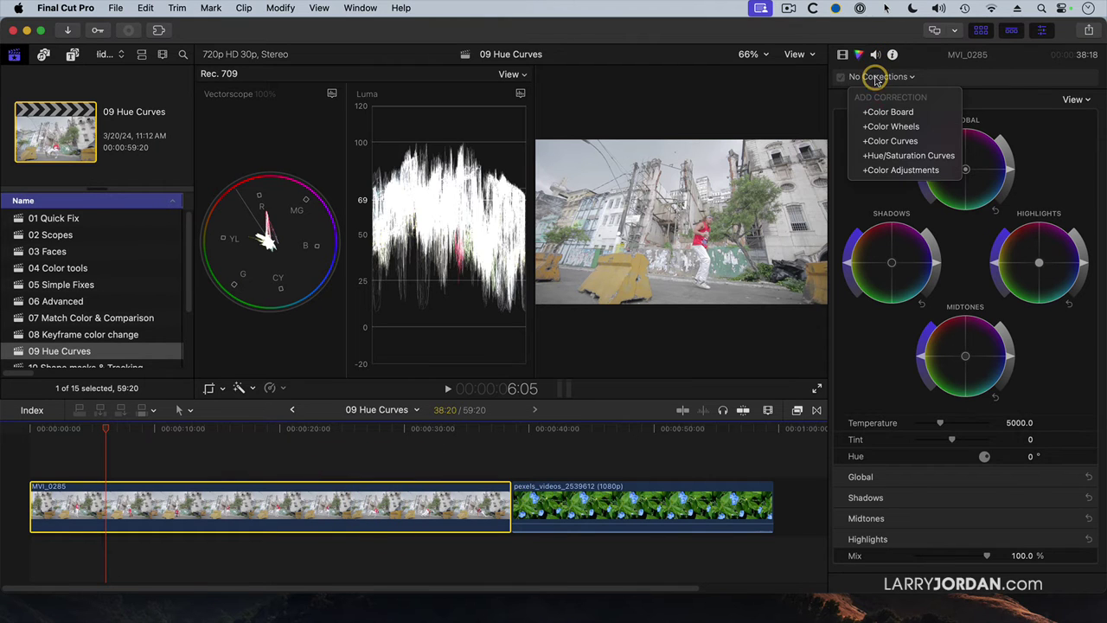
click(892, 156)
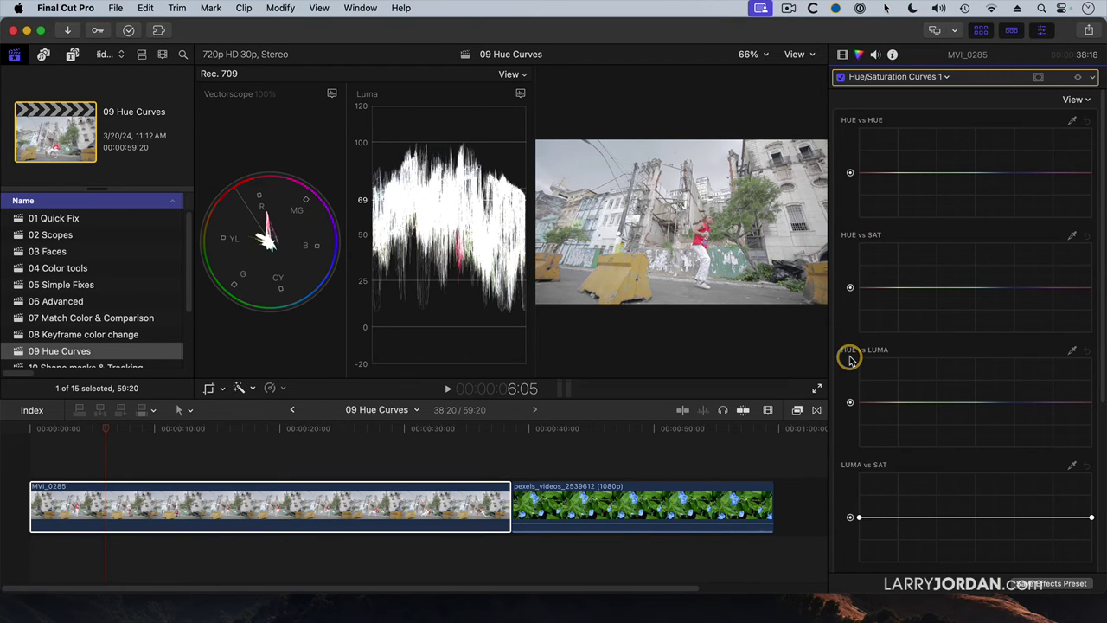
scroll(872, 356, down, 2)
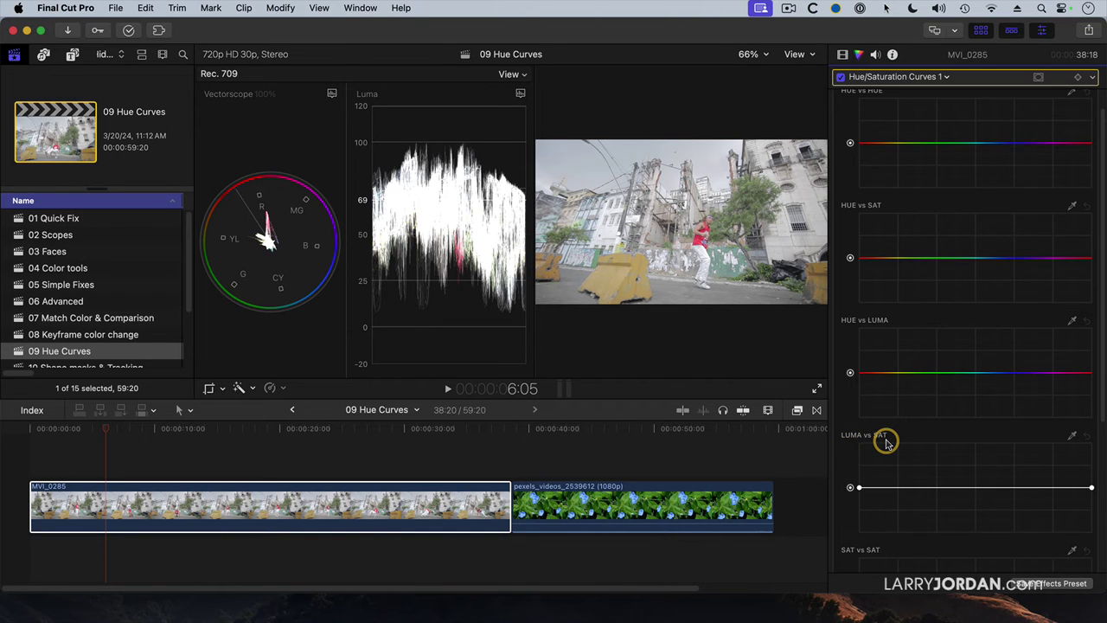
scroll(885, 443, down, 3)
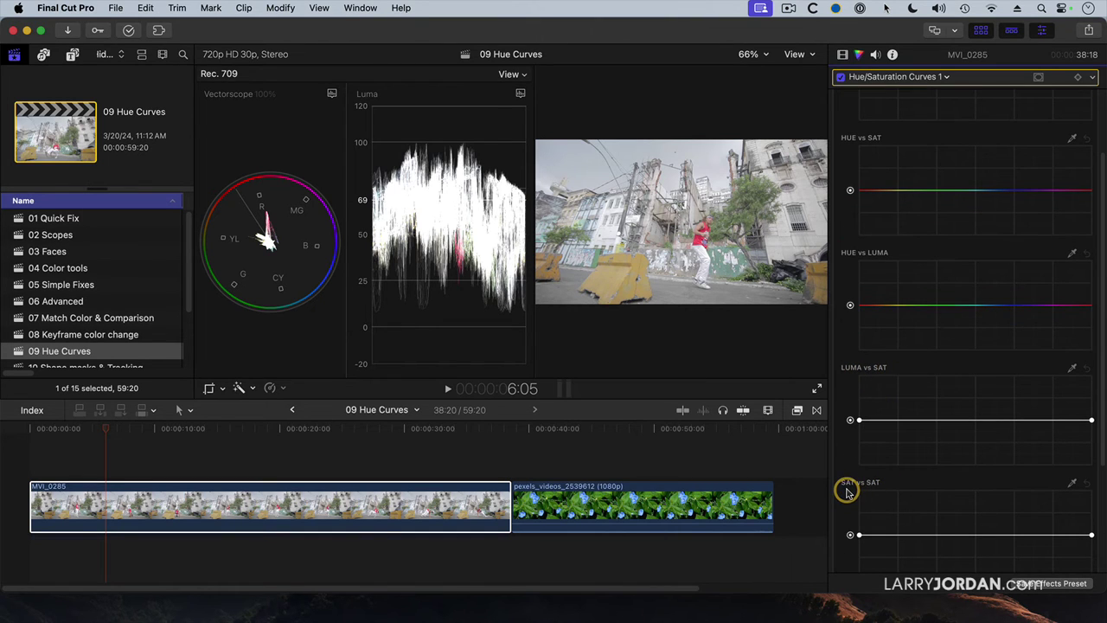
scroll(875, 487, down, 4)
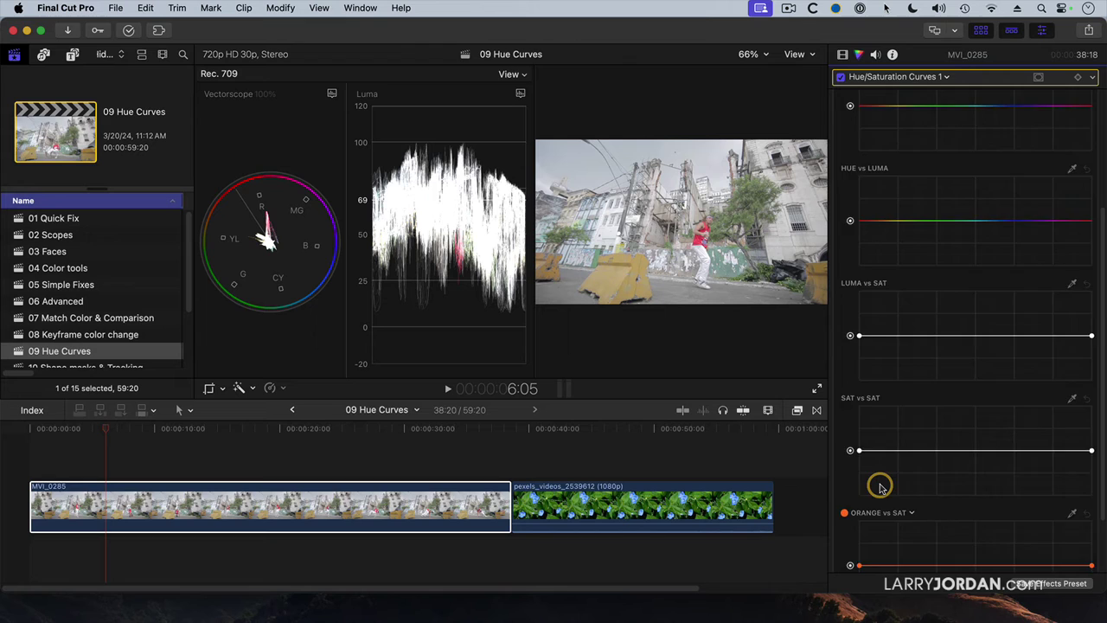
scroll(880, 486, down, 2)
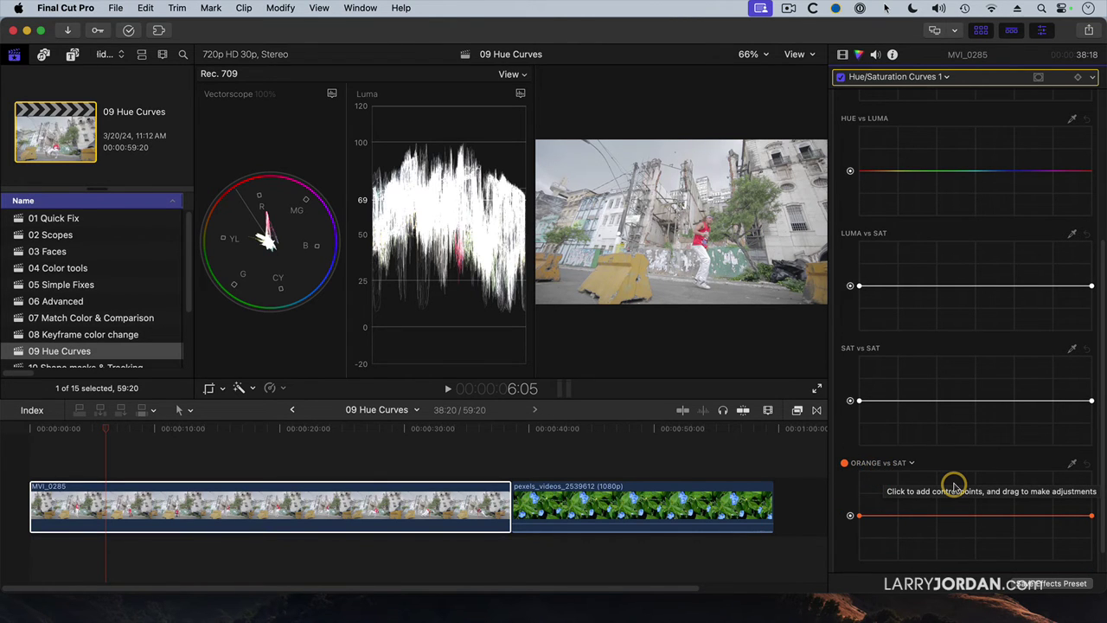
scroll(952, 486, up, 9)
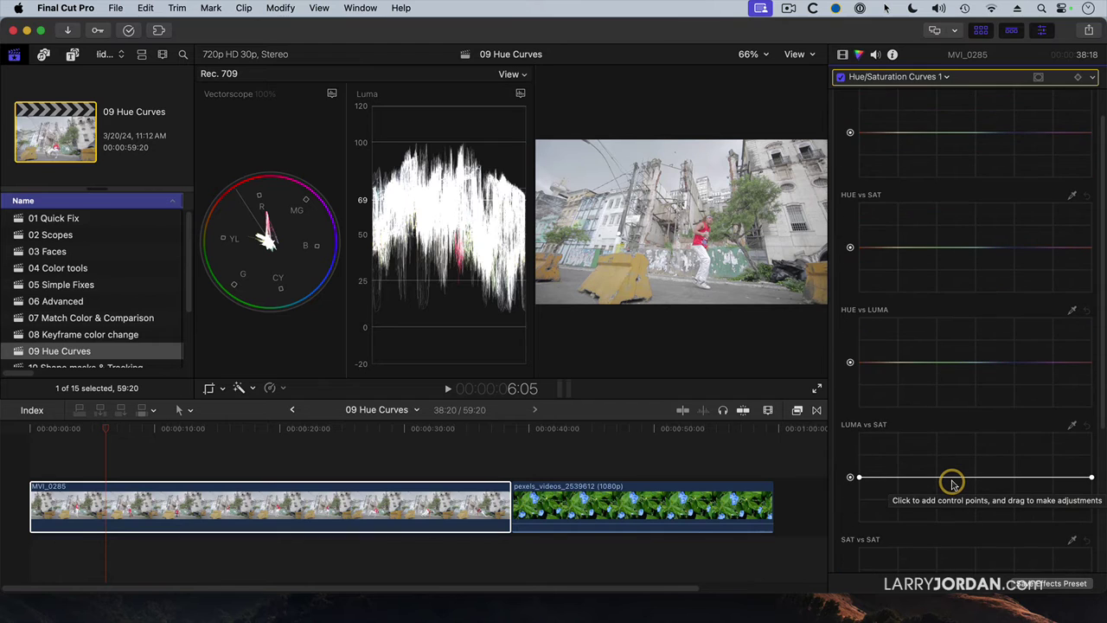
scroll(1013, 309, up, 2)
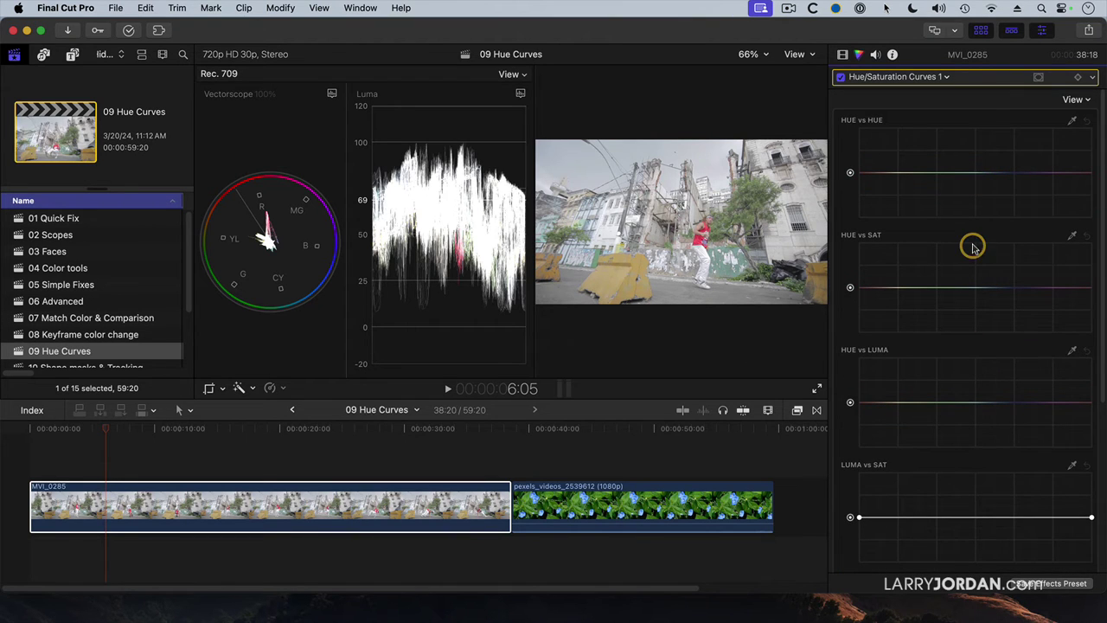
Sample a yellow barrier onto the Hue vs Hue curve and pull that point down to turn it green.
click(1073, 122)
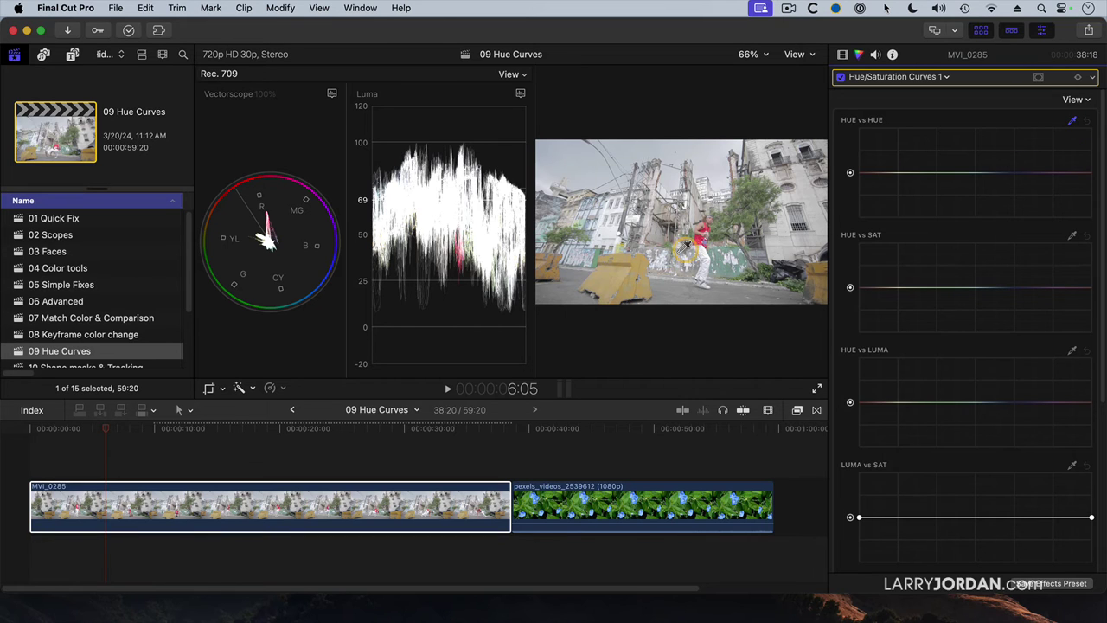
click(616, 278)
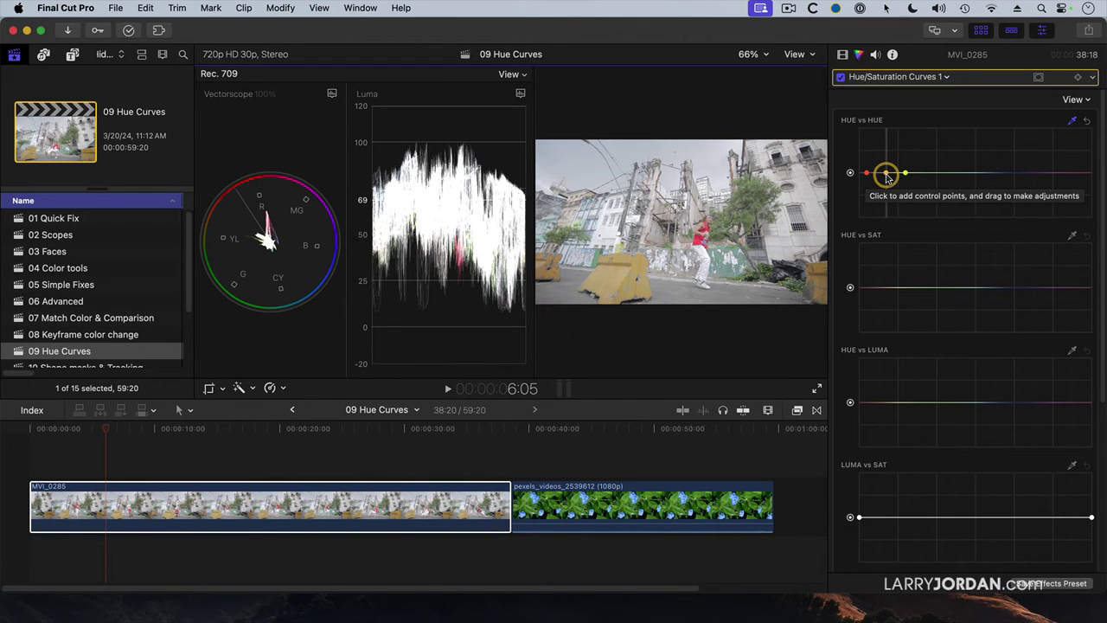
mouse_move(886, 175)
mouse_down()
mouse_move(880, 204)
mouse_move(887, 130)
mouse_move(887, 192)
mouse_up()
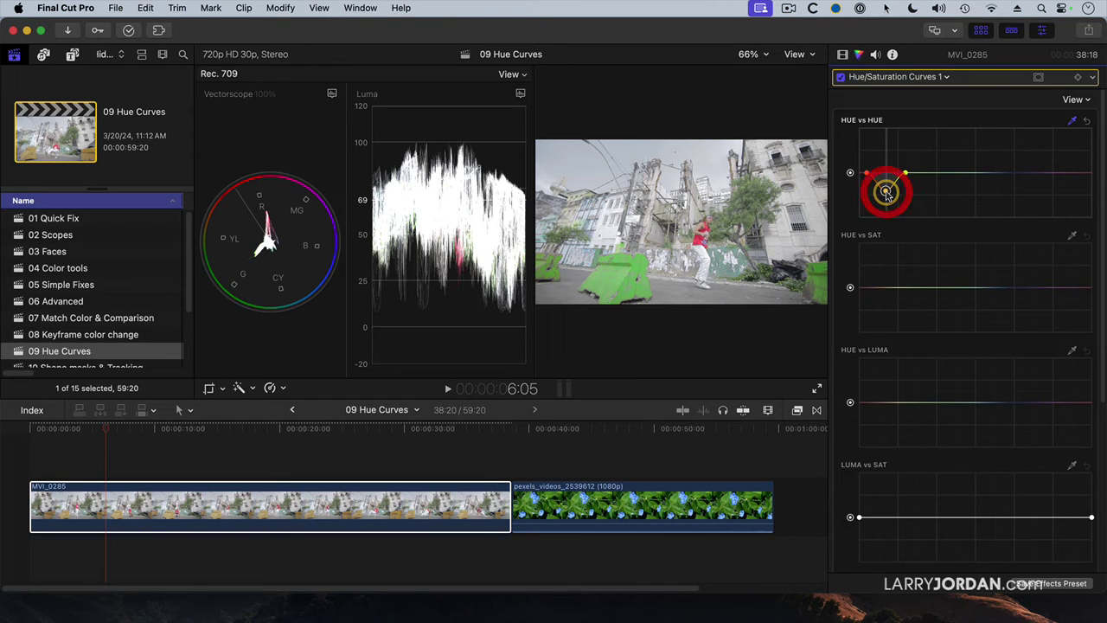
Play back the recoloured dance clip from the start, then select the pexels_videos_2539612 flower clip.
click(43, 427)
key(space)
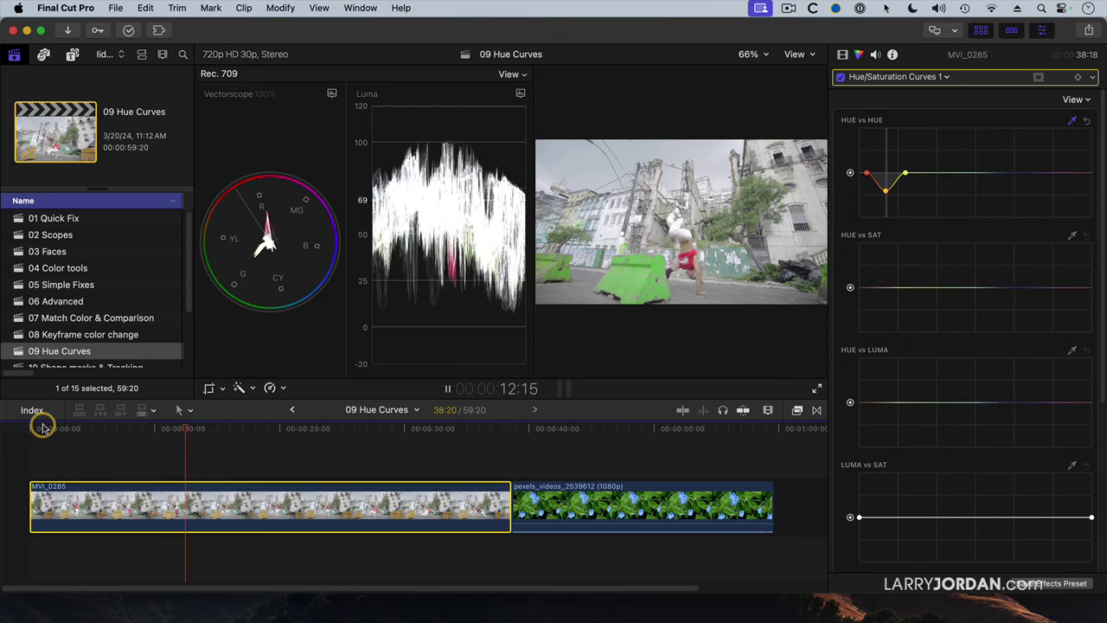
key(space)
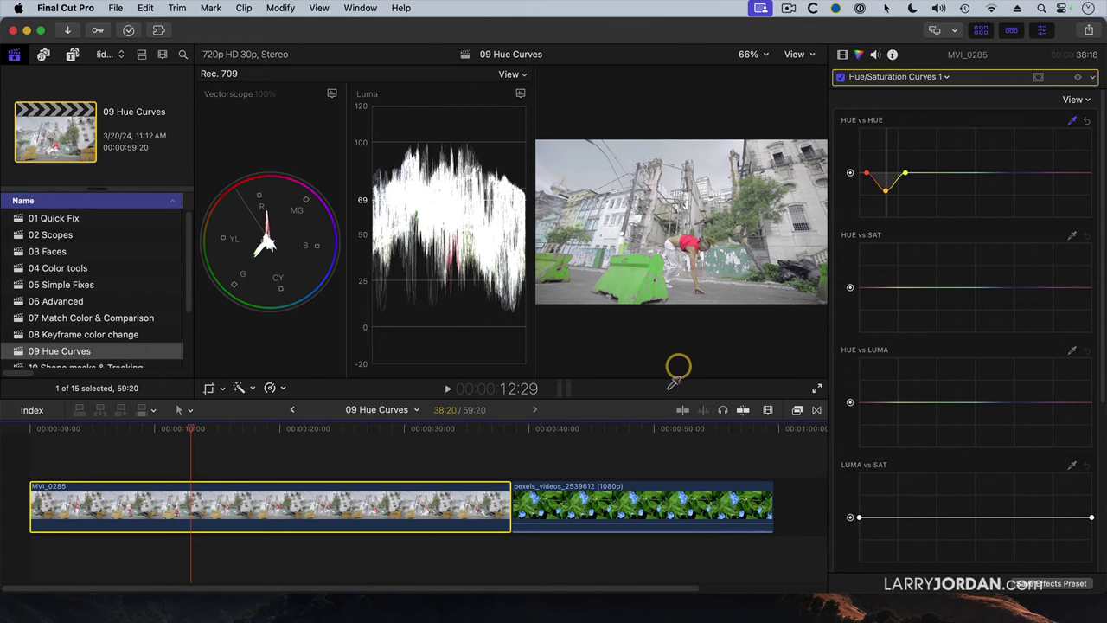
click(646, 429)
click(625, 517)
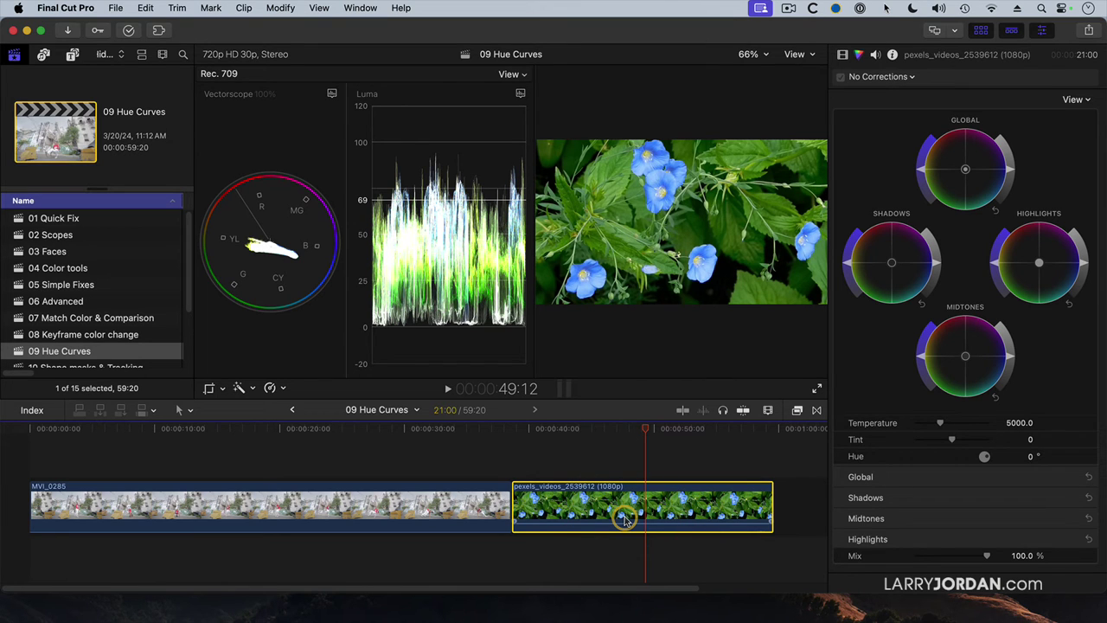
Add a Hue/Saturation Curves correction to the flower clip.
drag(649, 444, 640, 429)
click(662, 507)
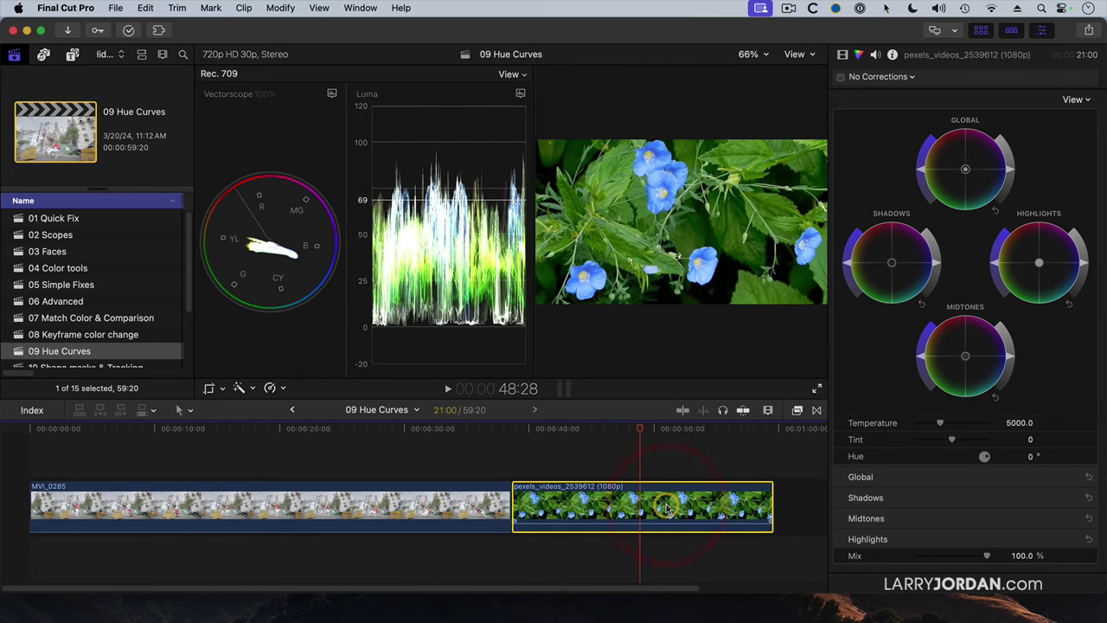
click(880, 76)
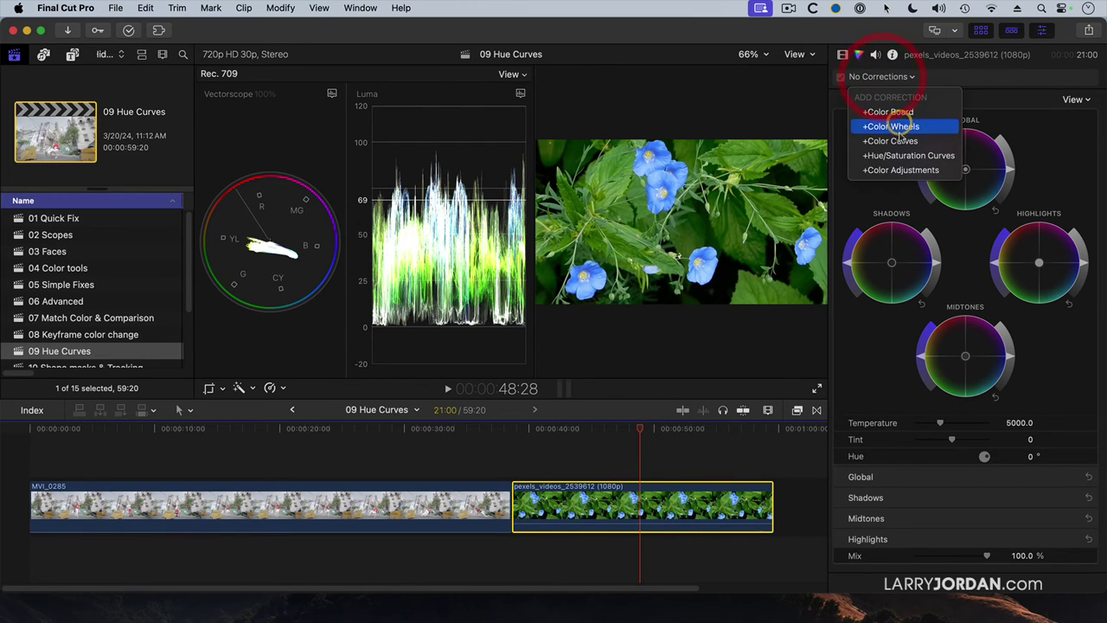
click(899, 156)
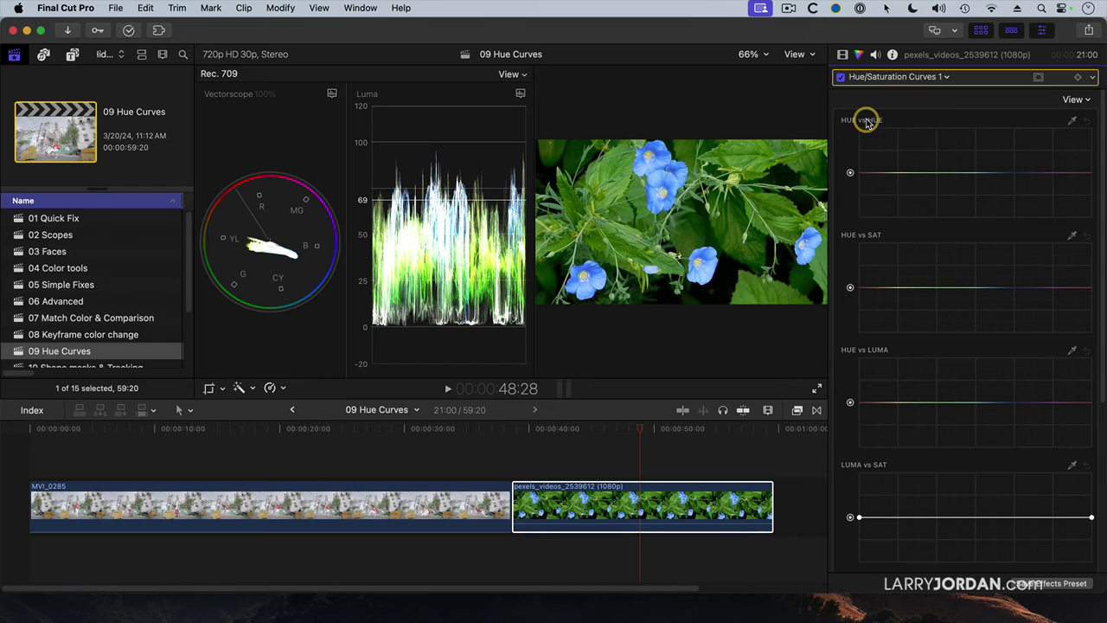
Sample a blue flower on the Hue vs Hue curve and drag its point down to shift it purple.
click(1071, 121)
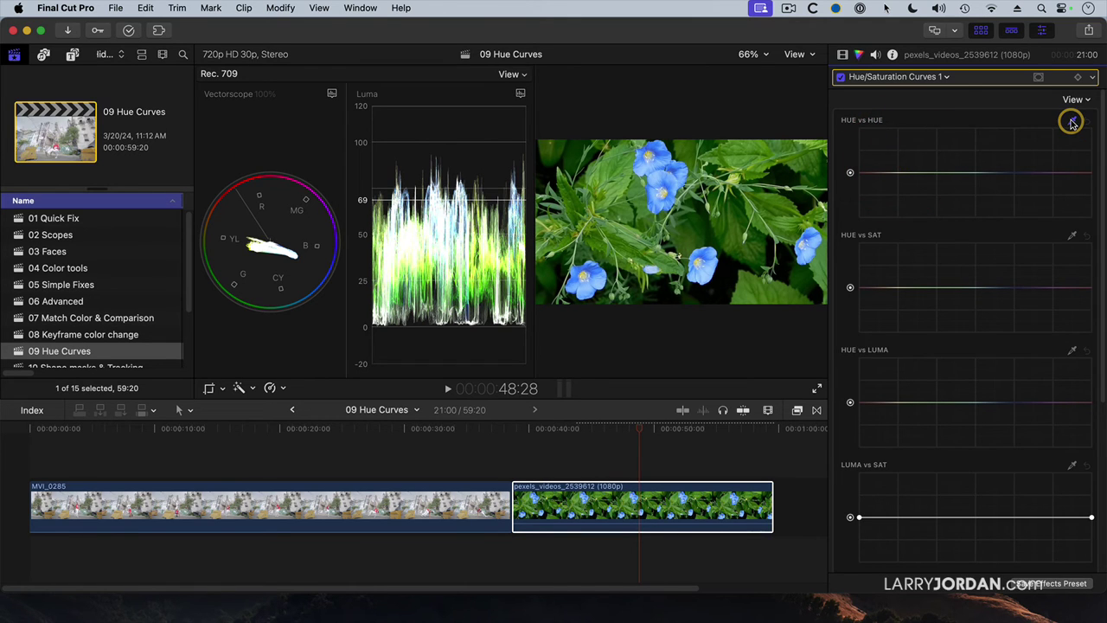
click(674, 178)
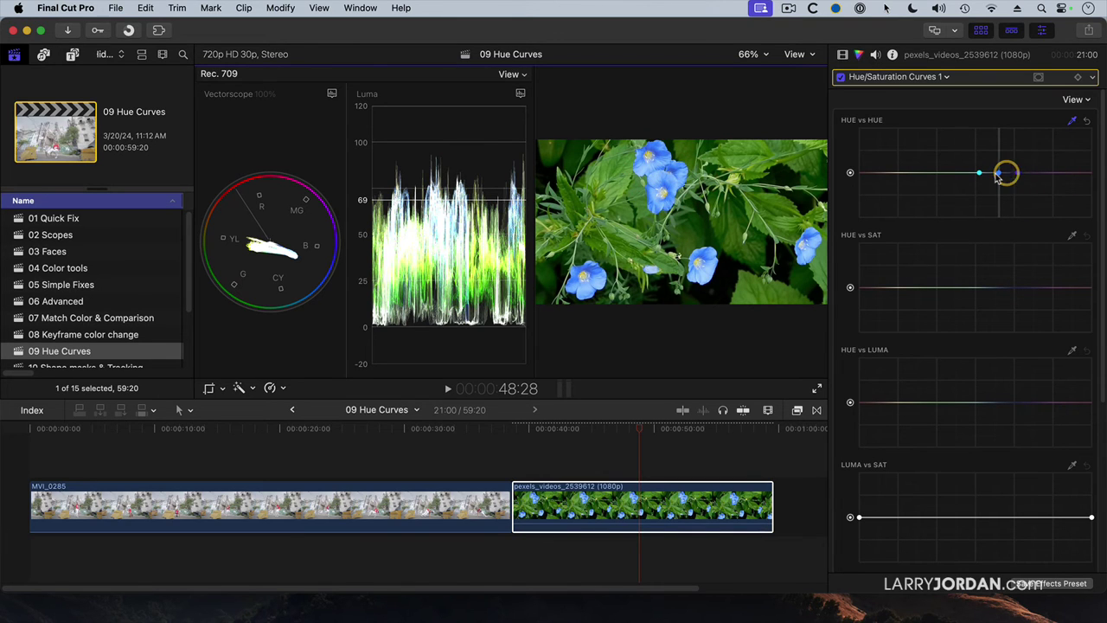
mouse_move(1000, 176)
mouse_down()
mouse_move(999, 161)
mouse_move(996, 188)
mouse_up()
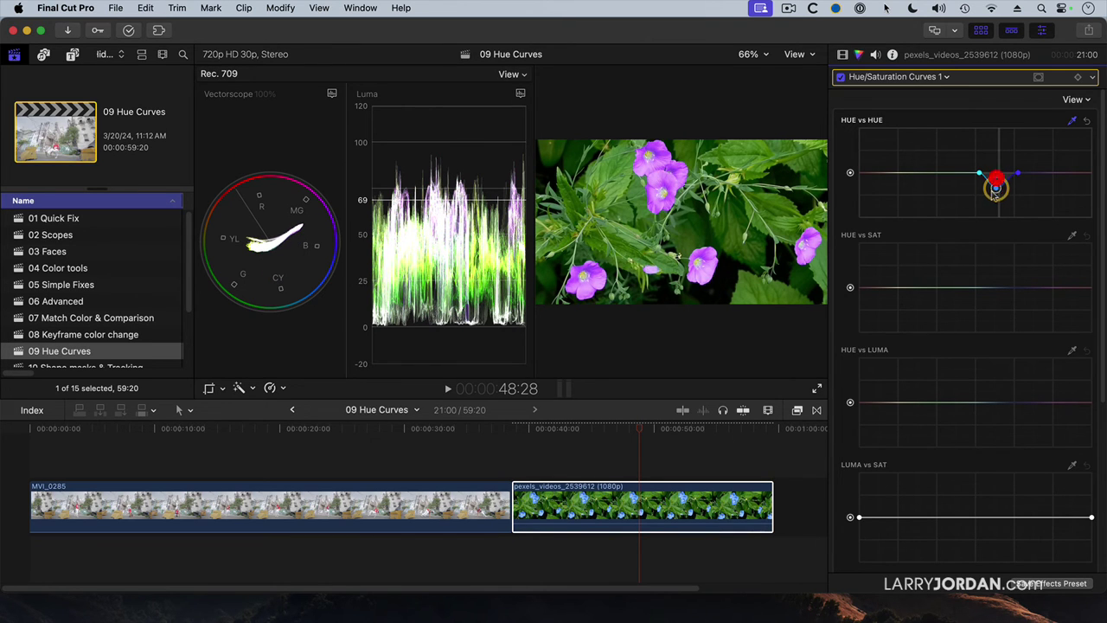
Play the flower clip from earlier to review the purple flowers.
click(580, 428)
key(space)
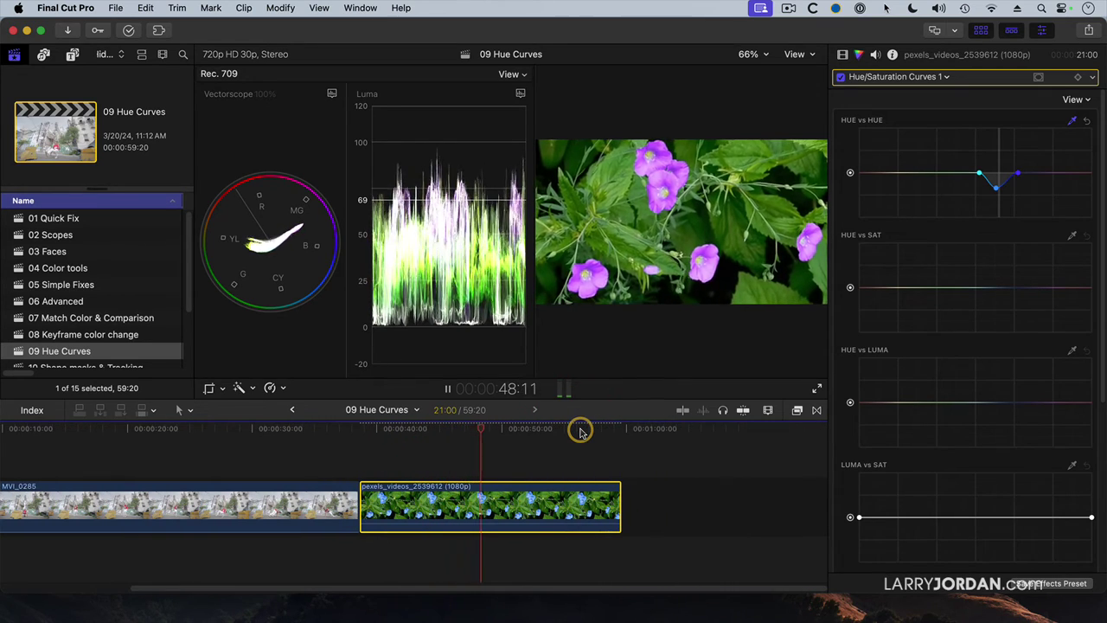
key(space)
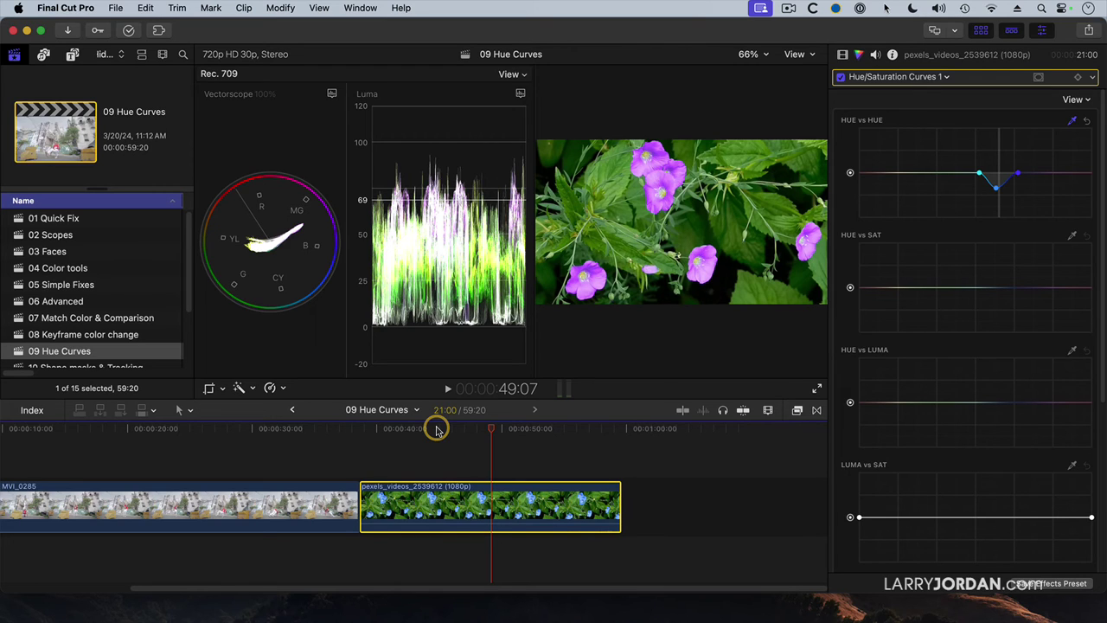
Reset Hue vs Hue, sample a green leaf, and raise that point to turn leaves red.
click(1089, 127)
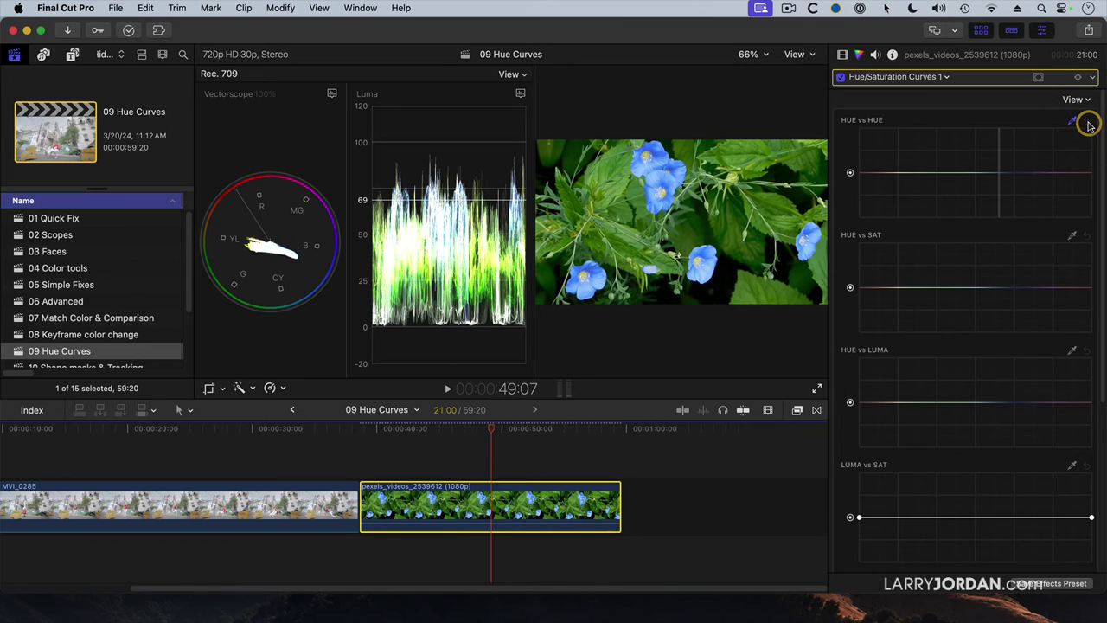
click(1073, 121)
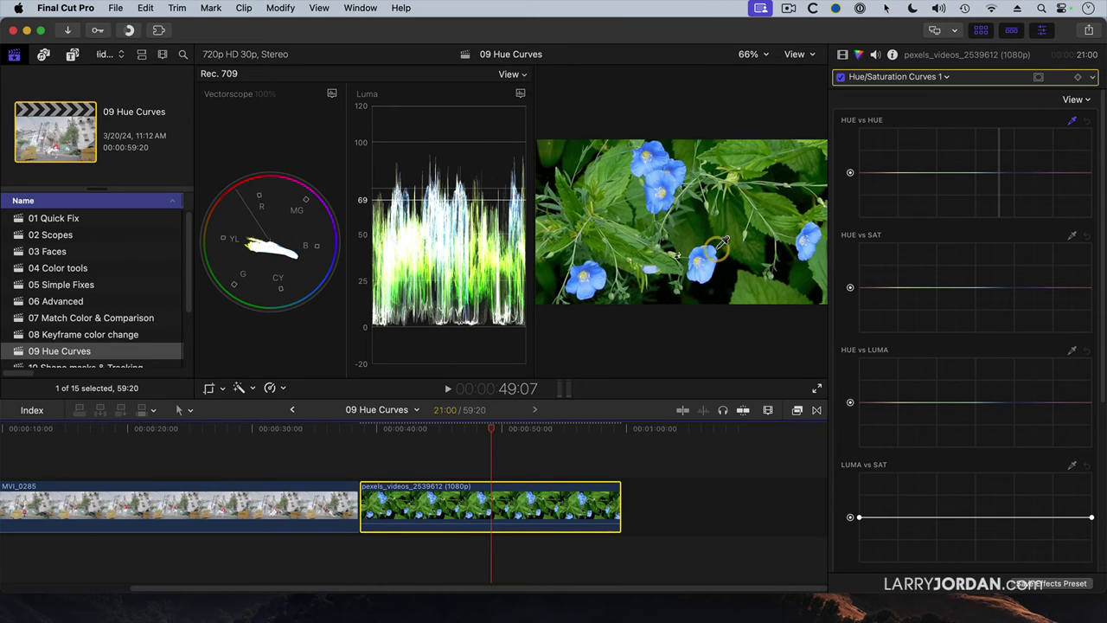
click(782, 214)
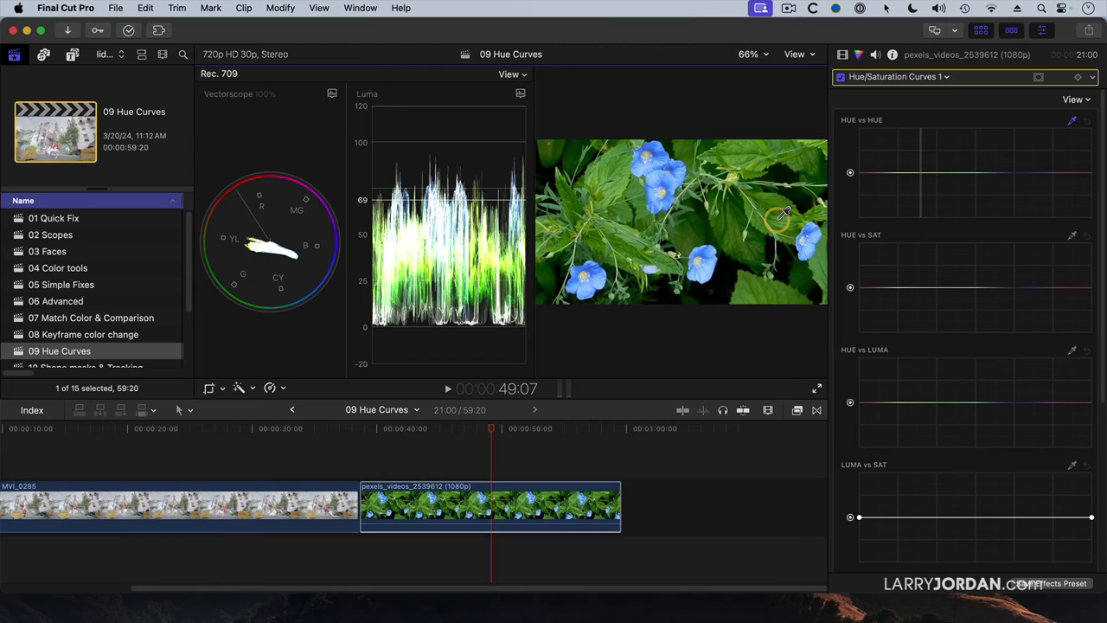
click(782, 214)
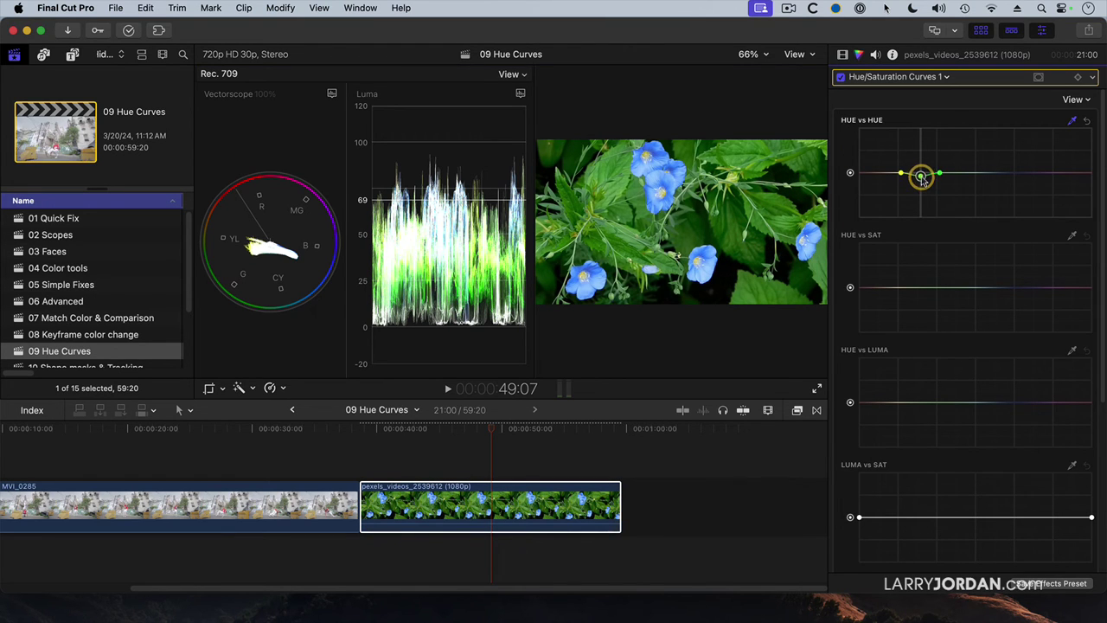
drag(921, 177, 923, 151)
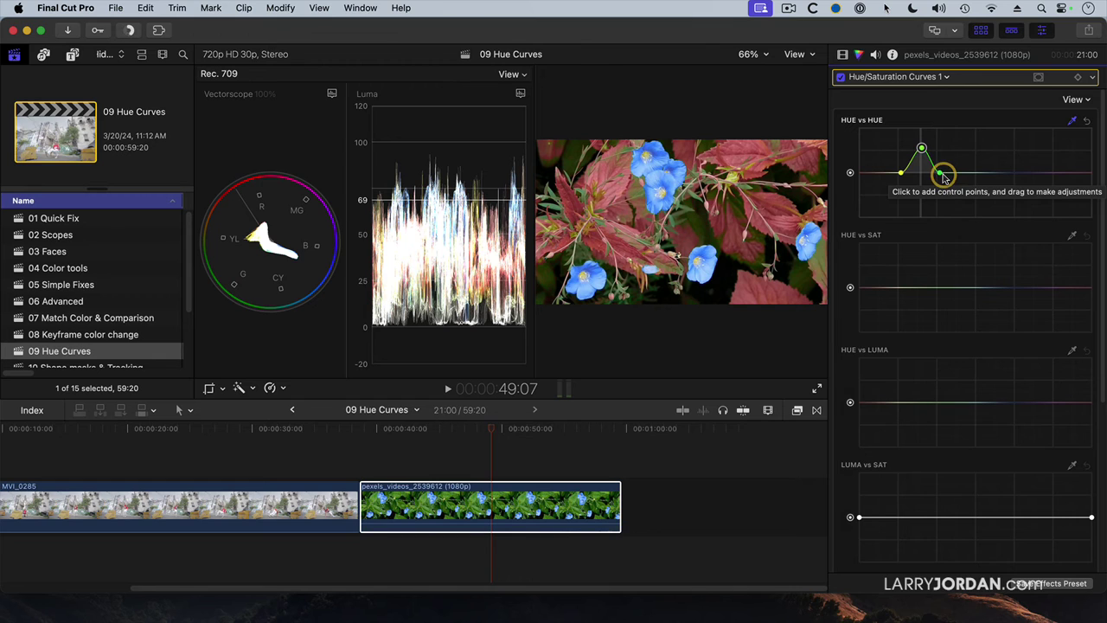
Add and adjust side points on the Hue vs Hue curve to limit the recoloured green range.
drag(939, 173, 944, 173)
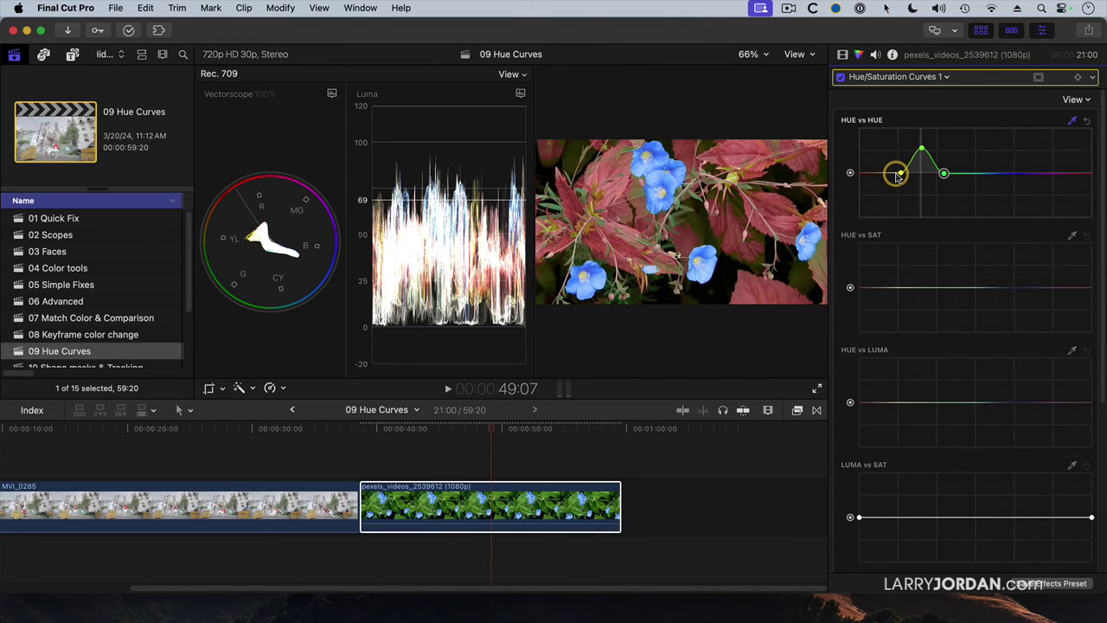
click(900, 173)
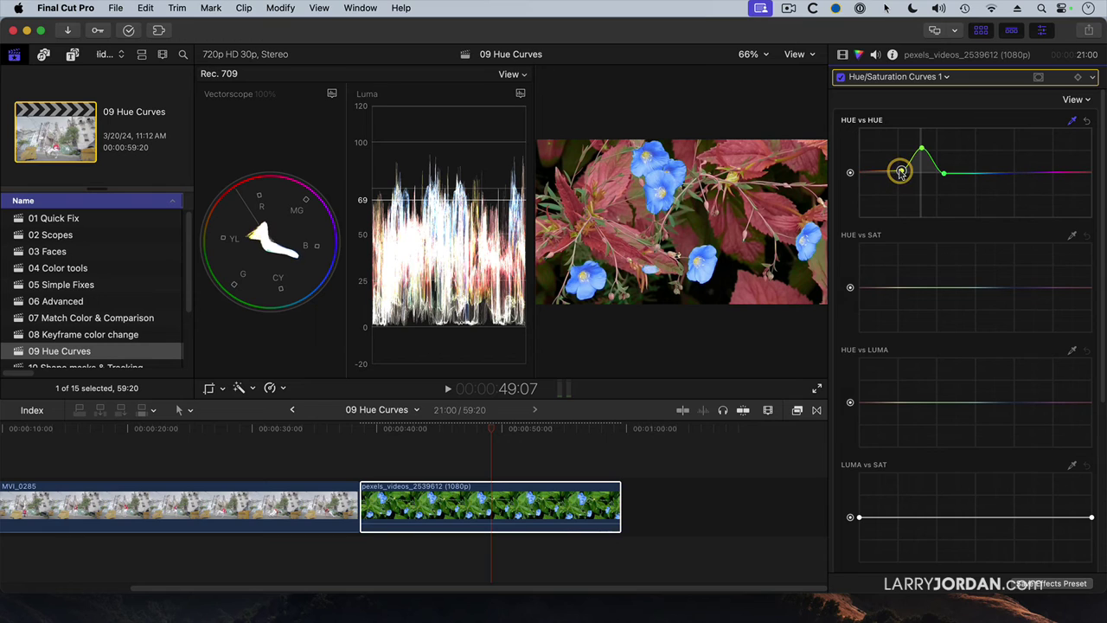
drag(944, 173, 962, 173)
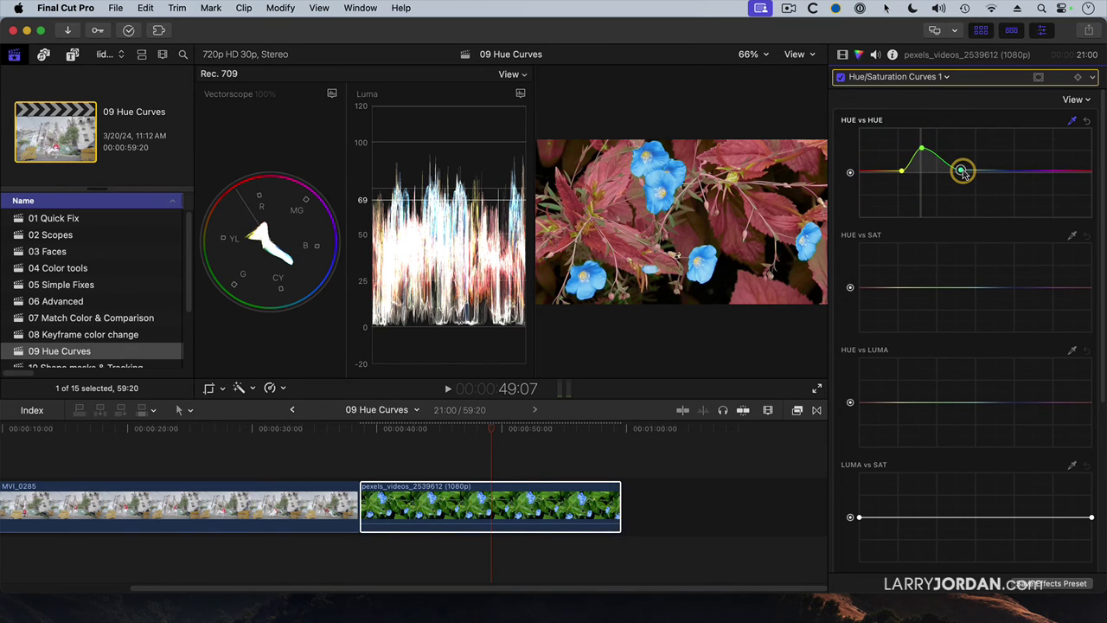
click(960, 170)
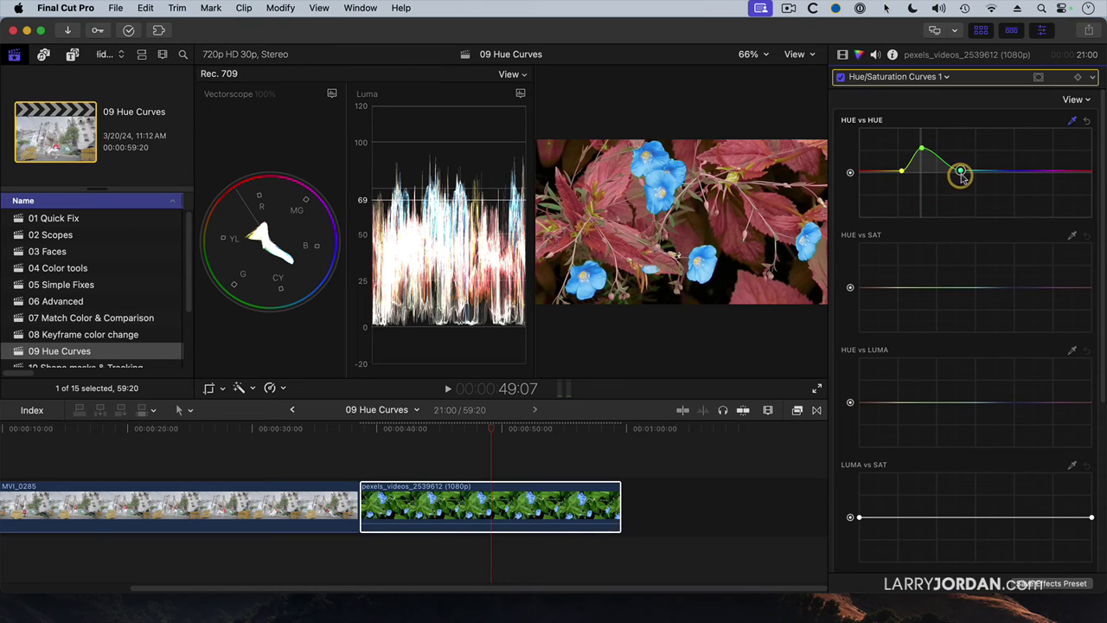
mouse_move(962, 177)
mouse_down()
mouse_move(971, 172)
mouse_move(927, 176)
mouse_move(948, 175)
mouse_up()
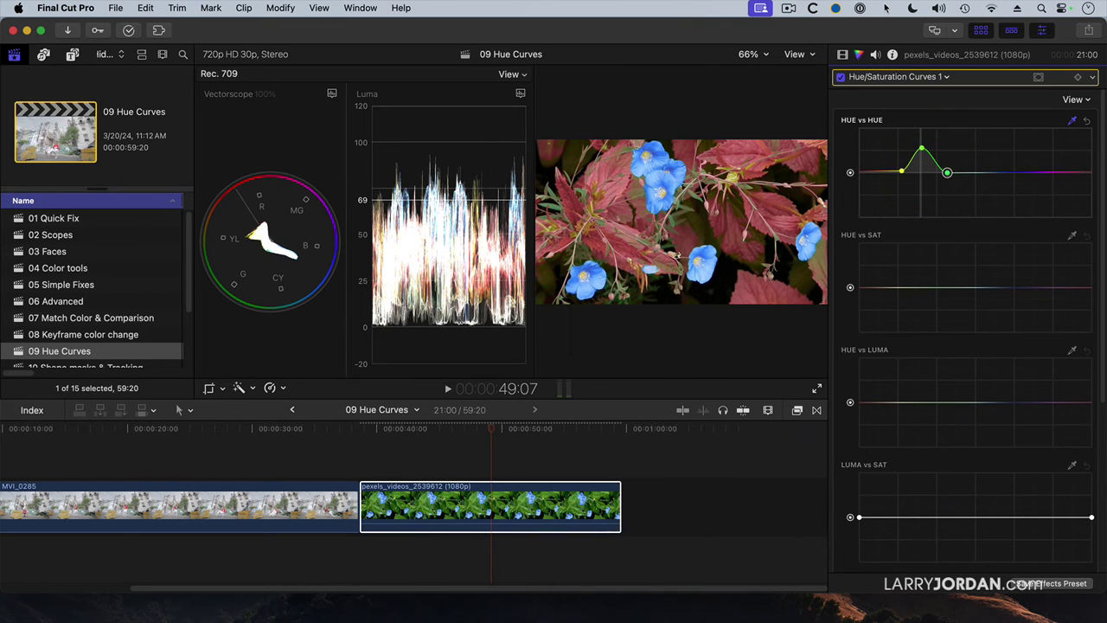